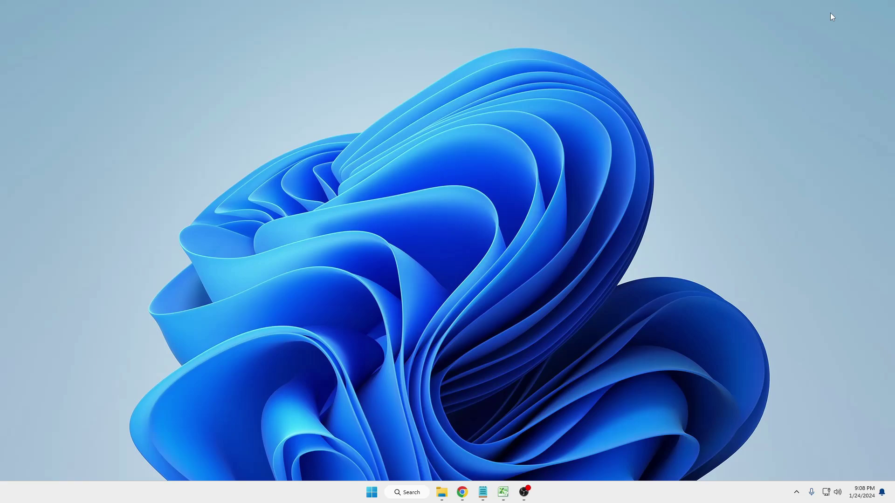
Bring up AcePDF Editor from the taskbar and nudge its window into place.
click(462, 492)
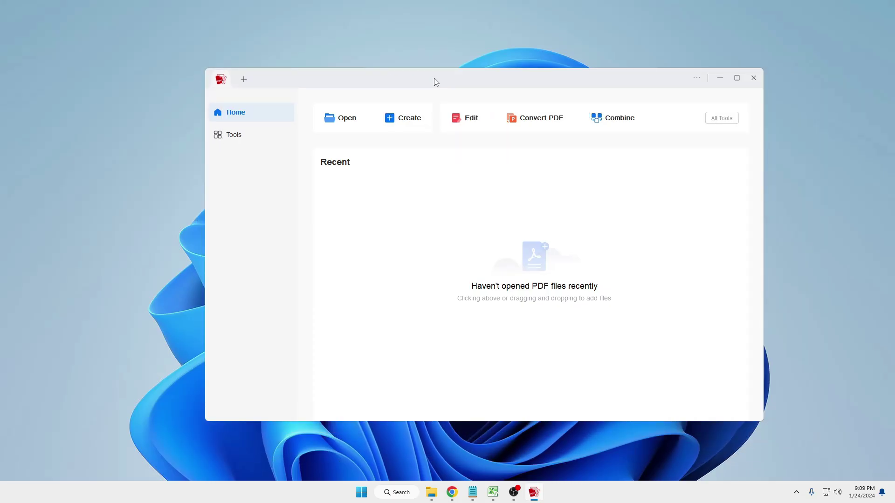
drag(437, 82, 458, 88)
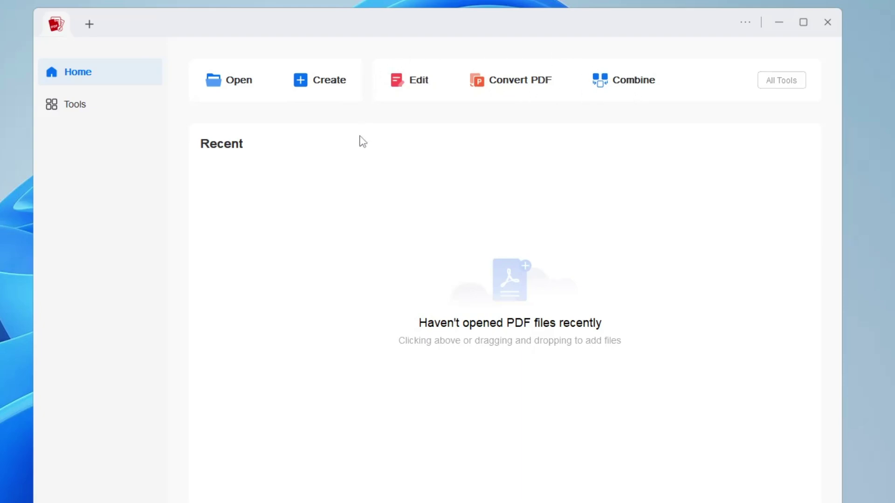
Open allratesandcharges_pdf (1).pdf for editing.
click(421, 84)
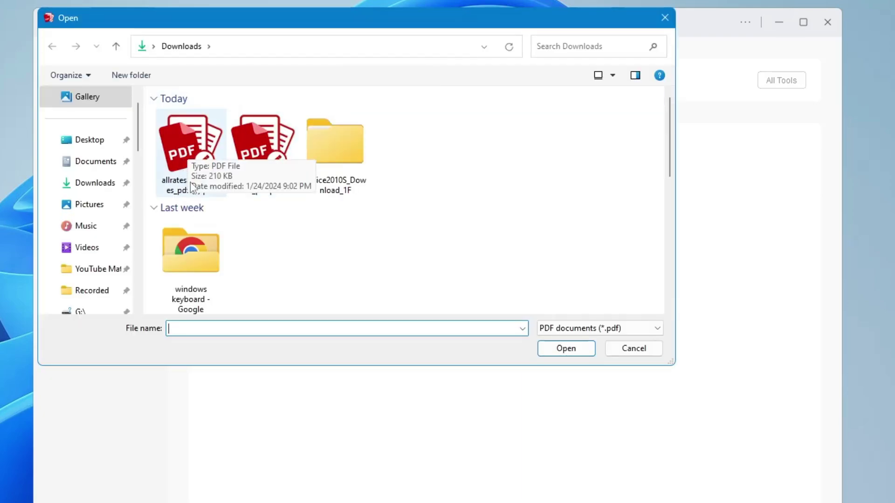
click(200, 142)
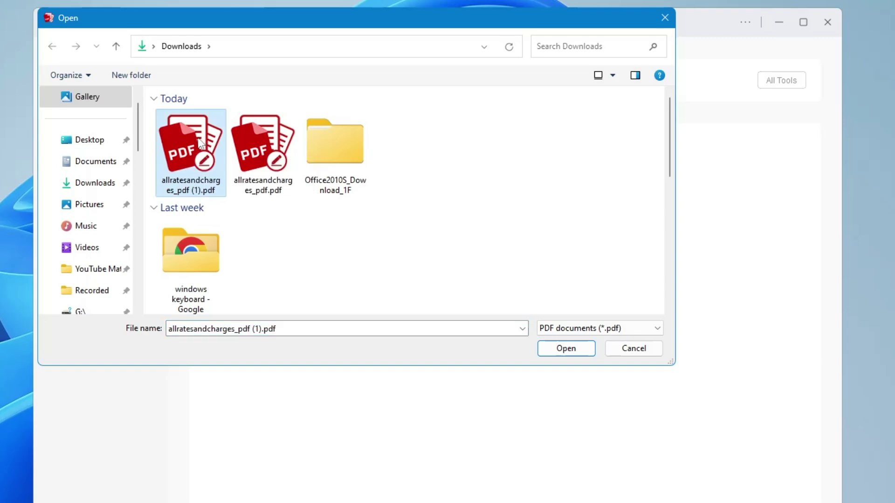
click(573, 353)
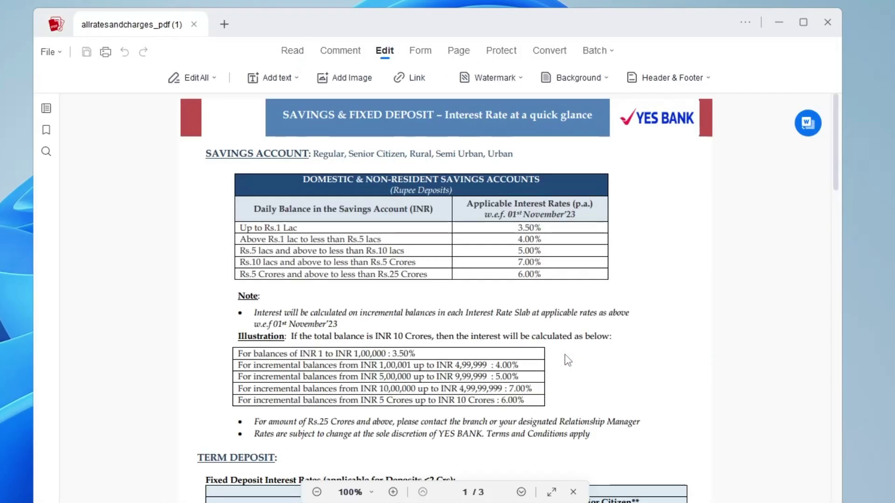
Change the TERM DEPOSIT heading to read Short DEPOSIT.
scroll(483, 227, down, 1)
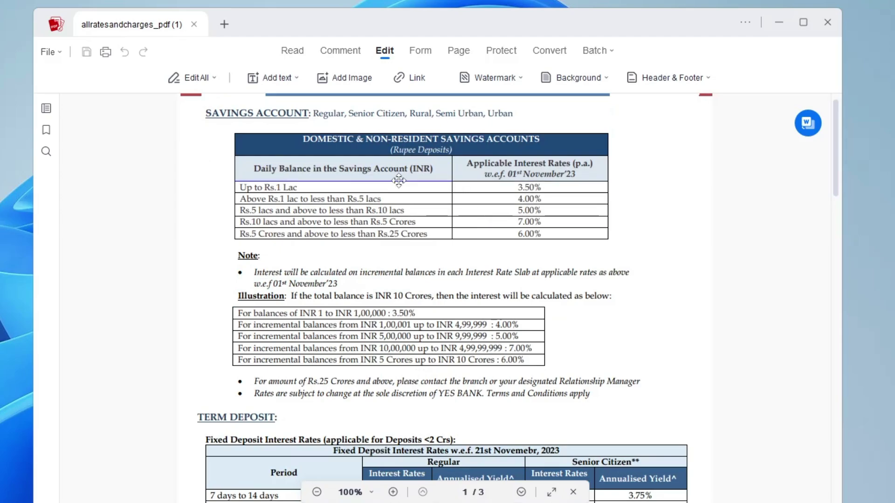
scroll(386, 200, down, 2)
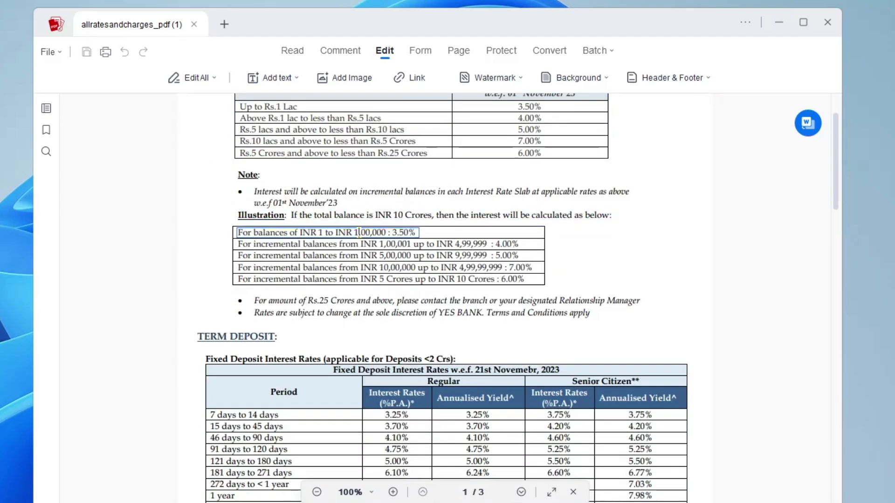
scroll(337, 277, down, 1)
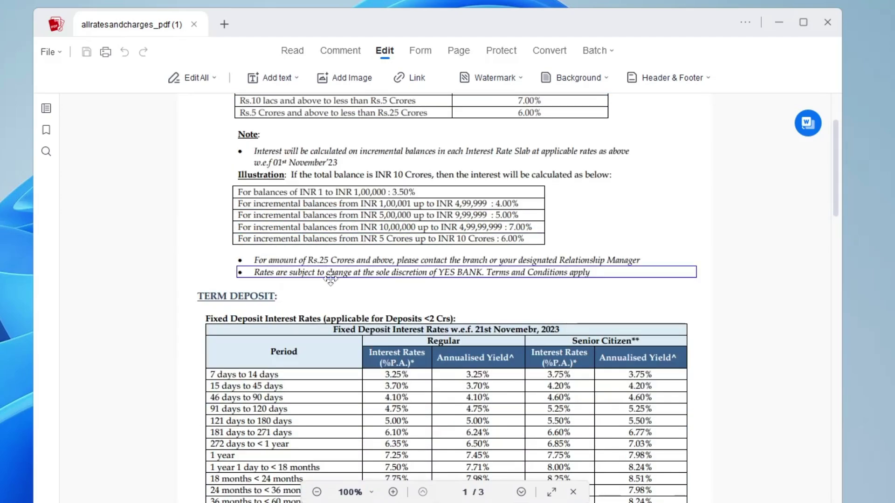
click(261, 296)
click(230, 296)
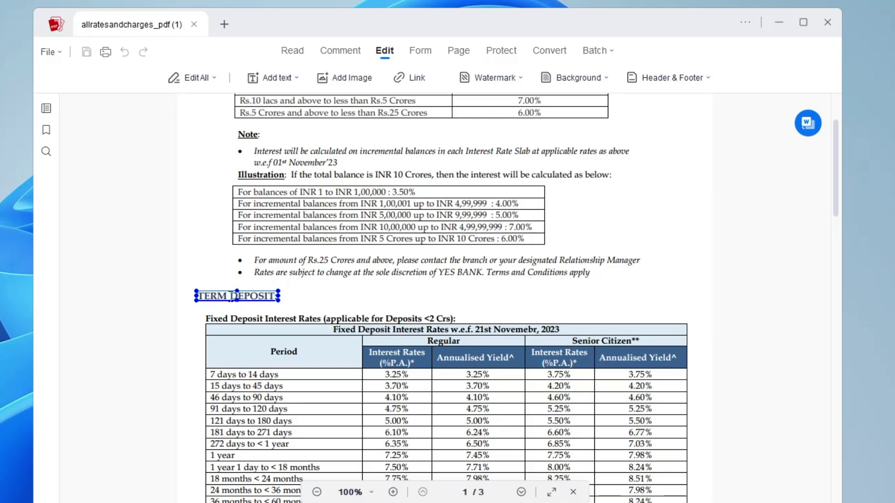
key(BackSpace)
key(BackSpace)
key(BackSpace)
key(BackSpace)
text(Short)
click(253, 312)
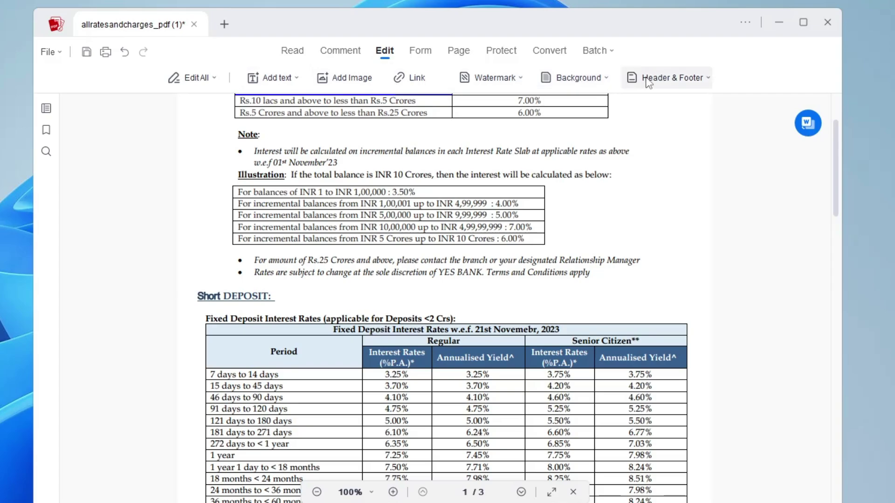
Paste 'Crown Geeek' into a new text box below the Terms & Conditions list on page 3.
scroll(525, 254, down, 20)
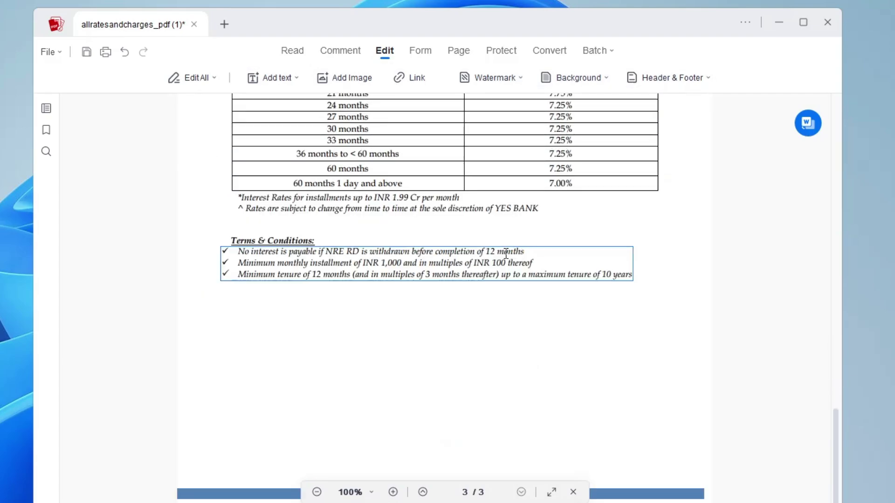
right_click(272, 298)
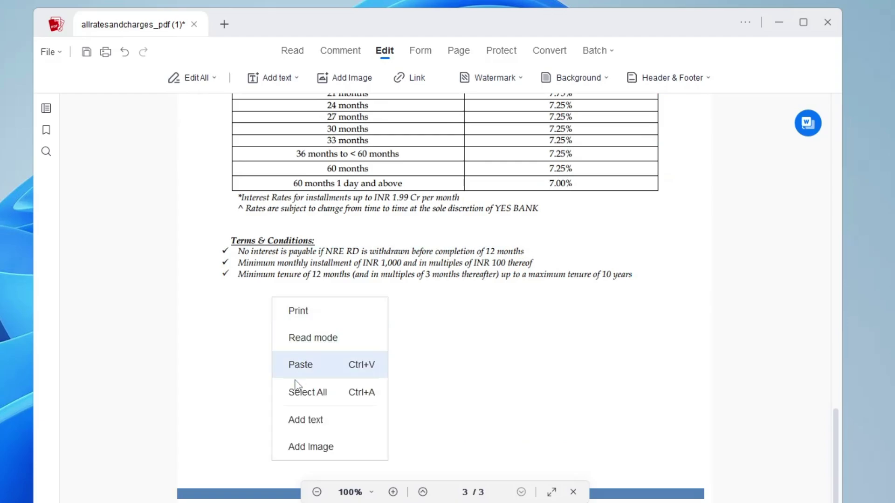
click(320, 421)
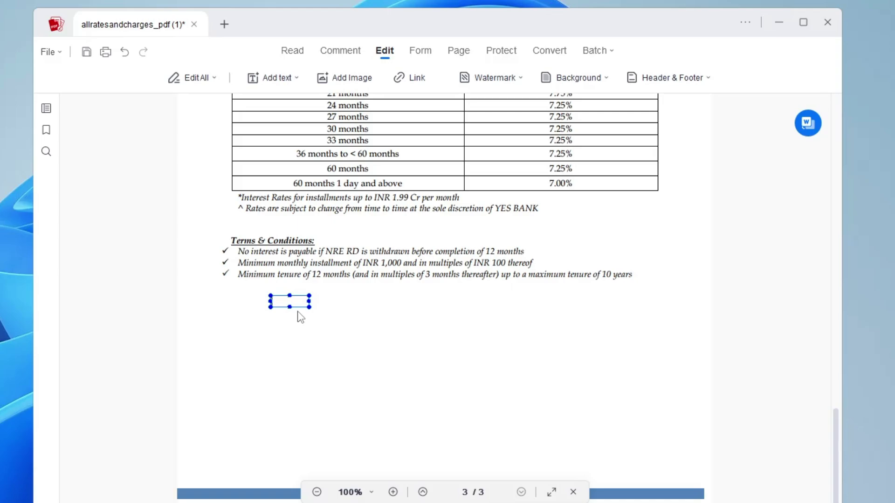
text(Crown Geeek)
click(261, 317)
right_click(347, 299)
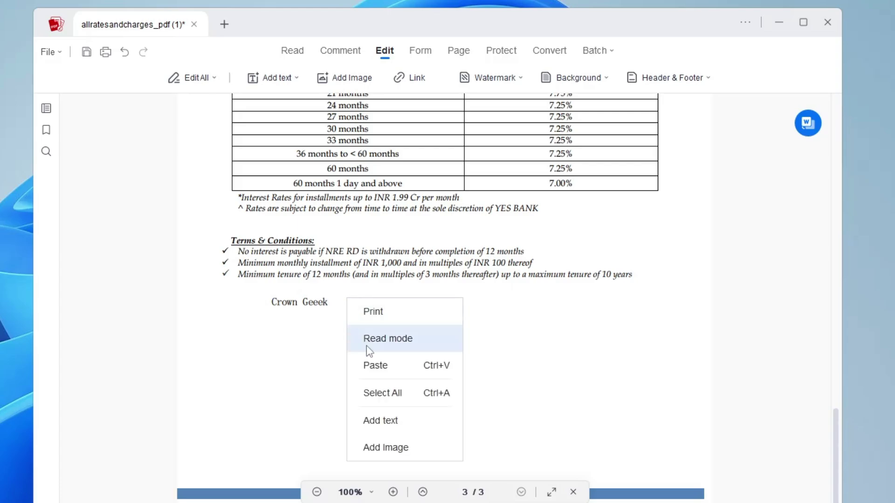
Insert 2020_PowerToys_Icon.svg.png and shrink it to a small square beside Crown Geeek.
click(385, 449)
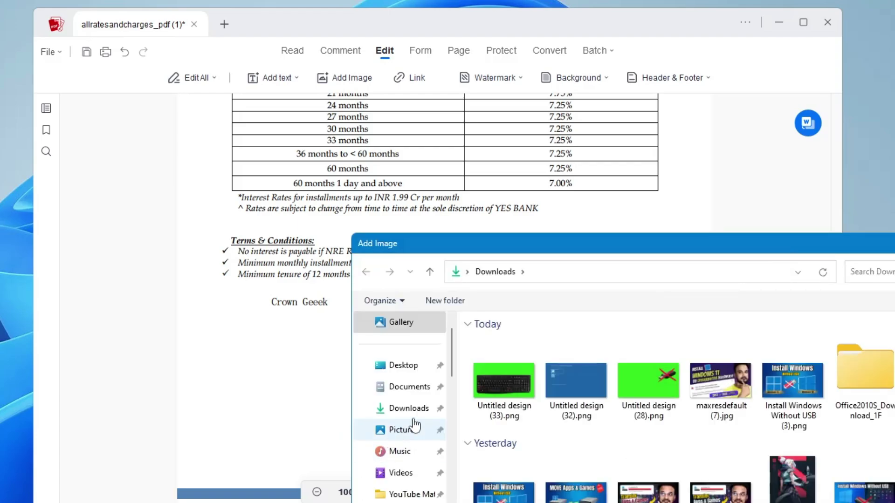
scroll(533, 302, down, 10)
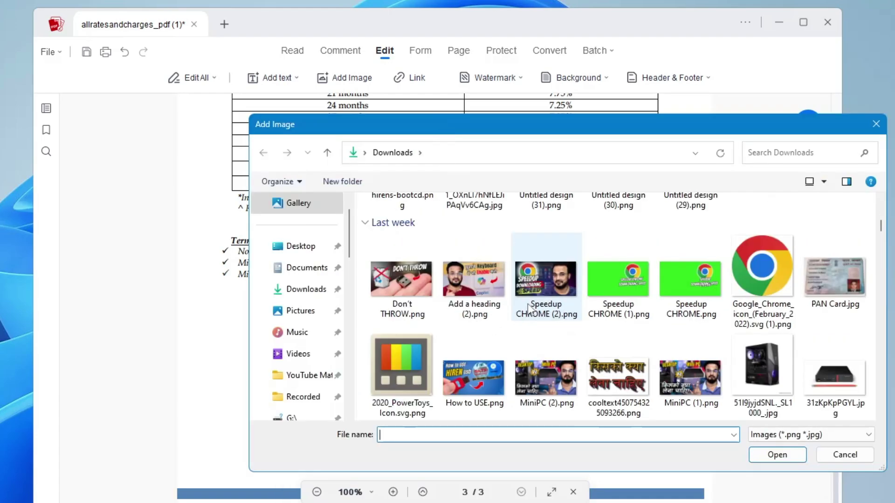
double_click(396, 356)
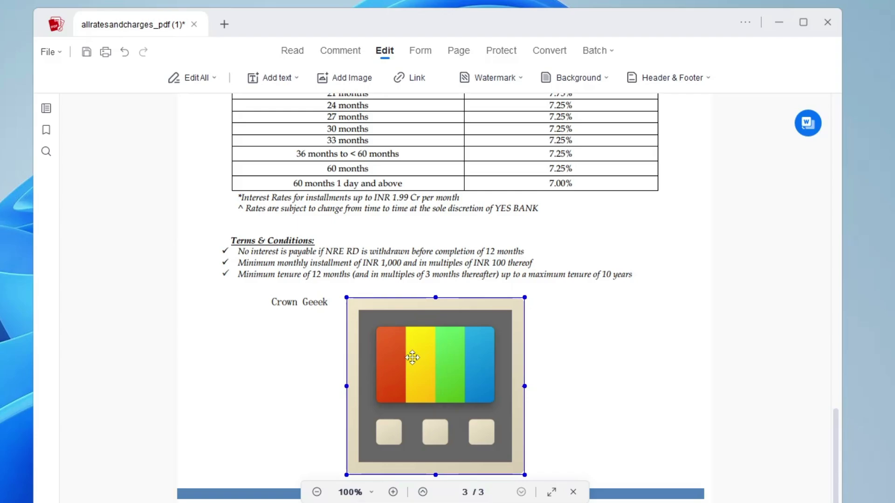
drag(524, 297, 433, 389)
drag(410, 420, 394, 339)
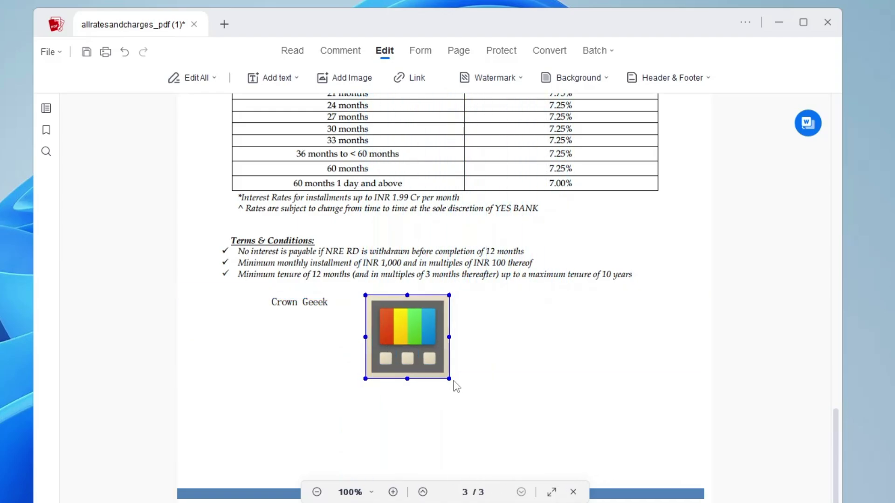
click(399, 78)
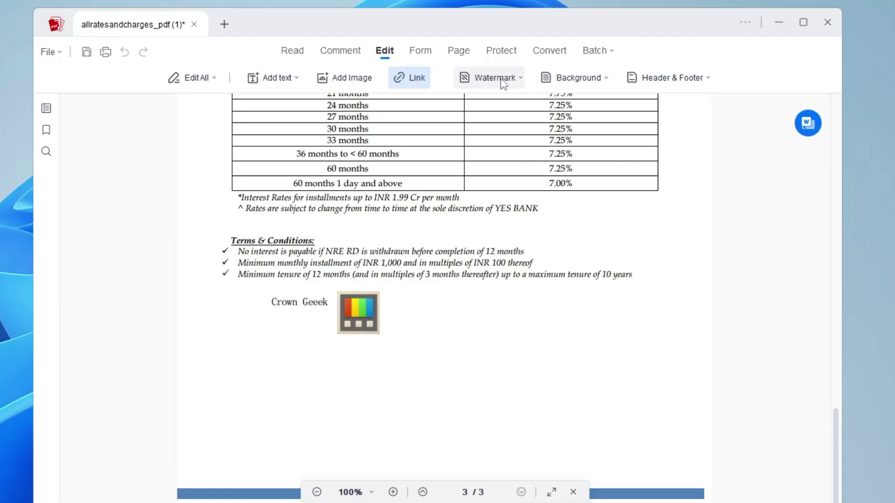
Apply a 'Crown Geek' text watermark at 44% opacity across the pages.
click(514, 80)
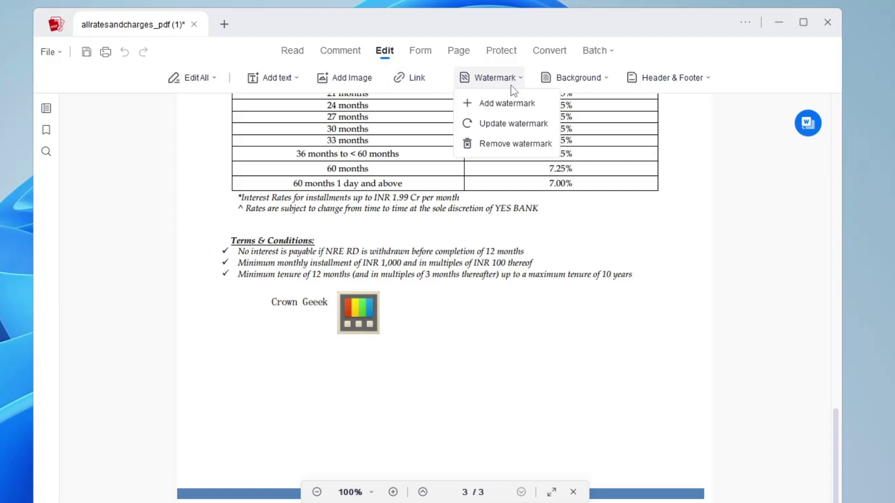
click(502, 103)
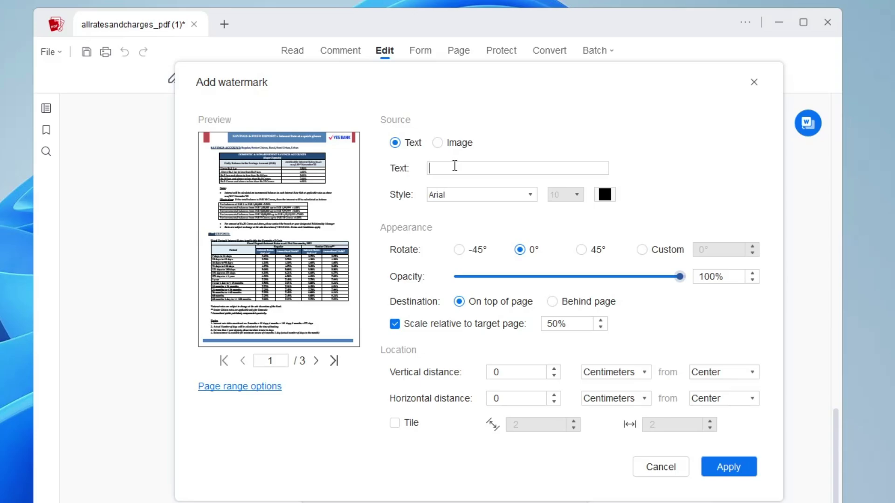
text(C)
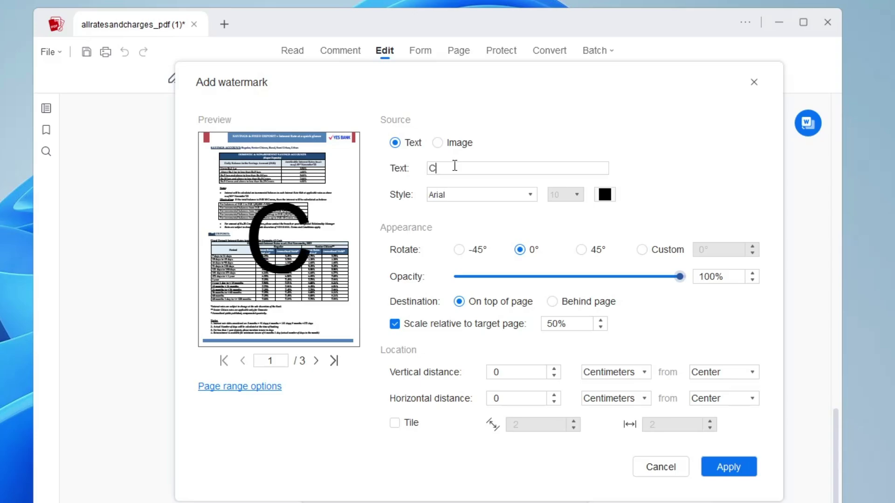
text(rown Geek)
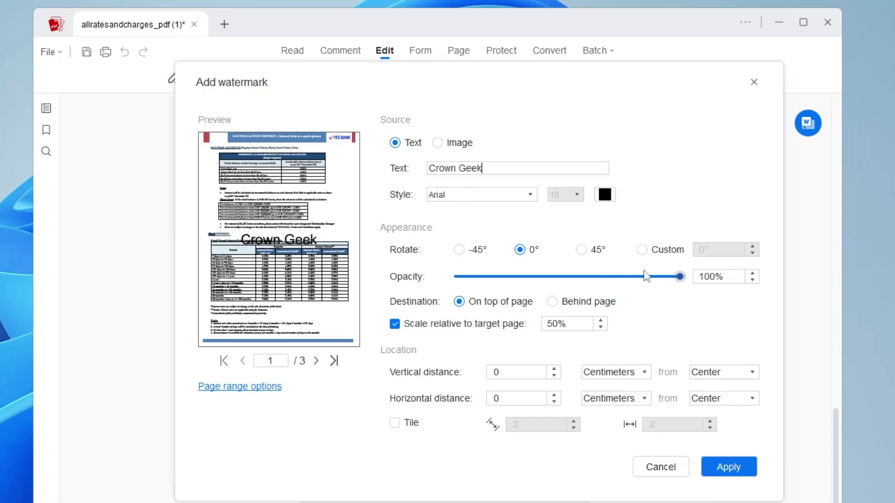
drag(680, 276, 557, 277)
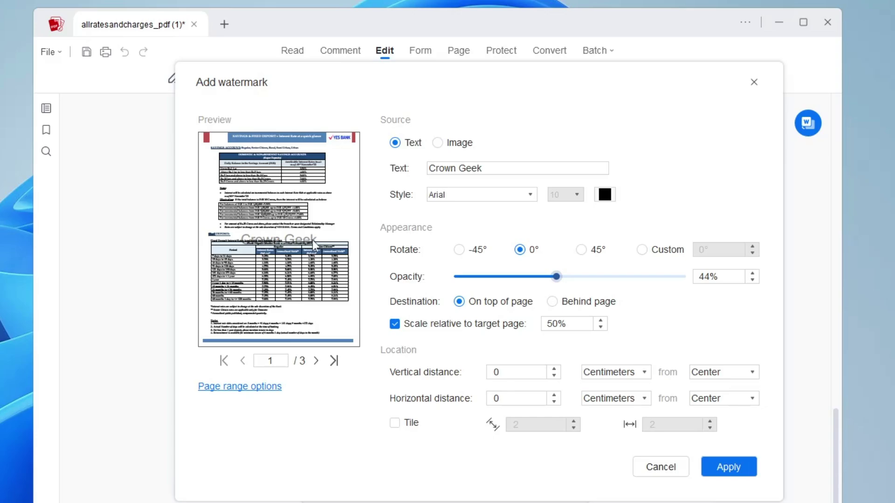
click(729, 468)
scroll(560, 233, up, 3)
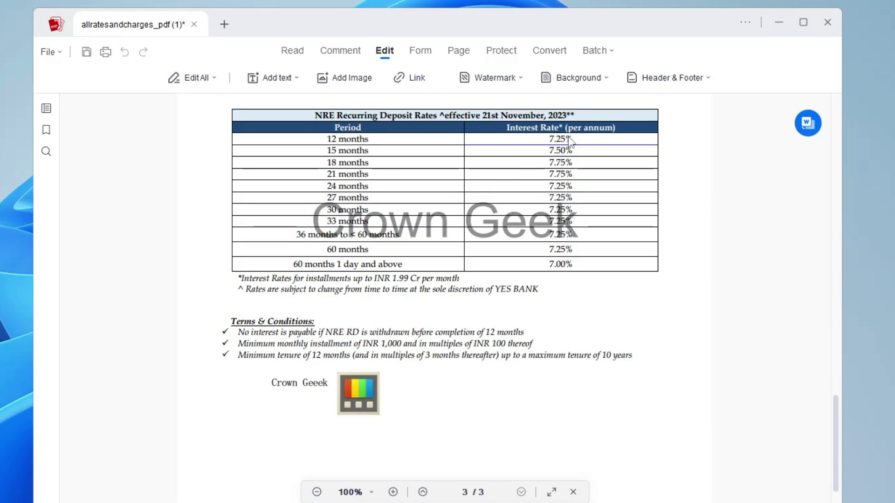
click(606, 78)
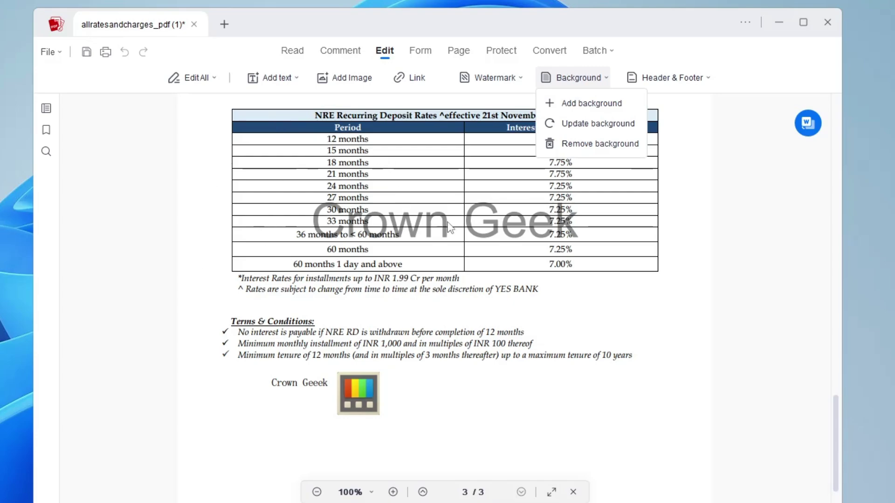
click(588, 104)
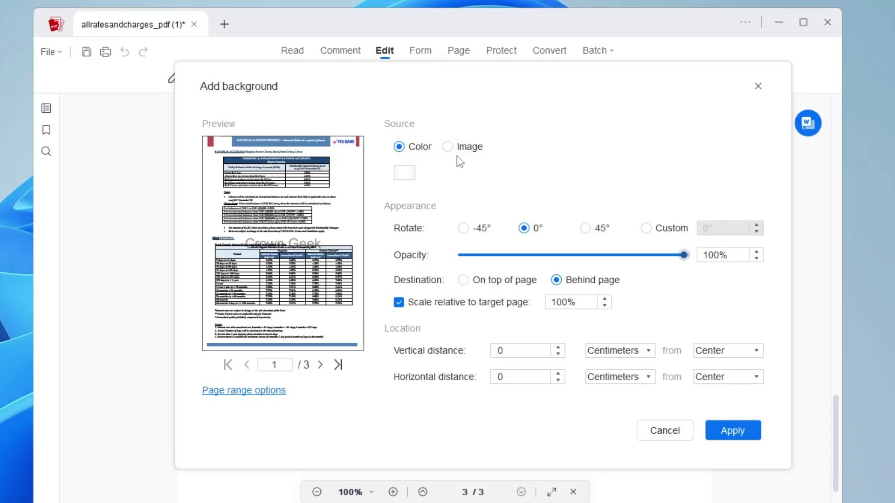
click(449, 146)
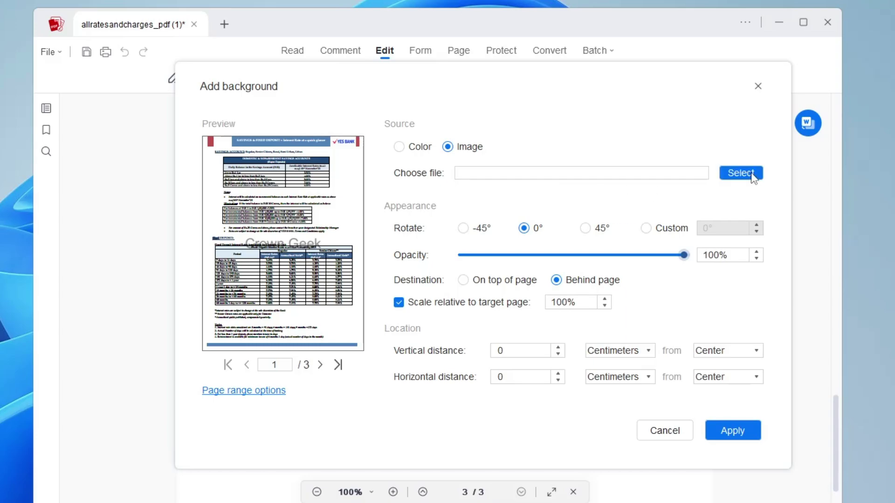
click(731, 432)
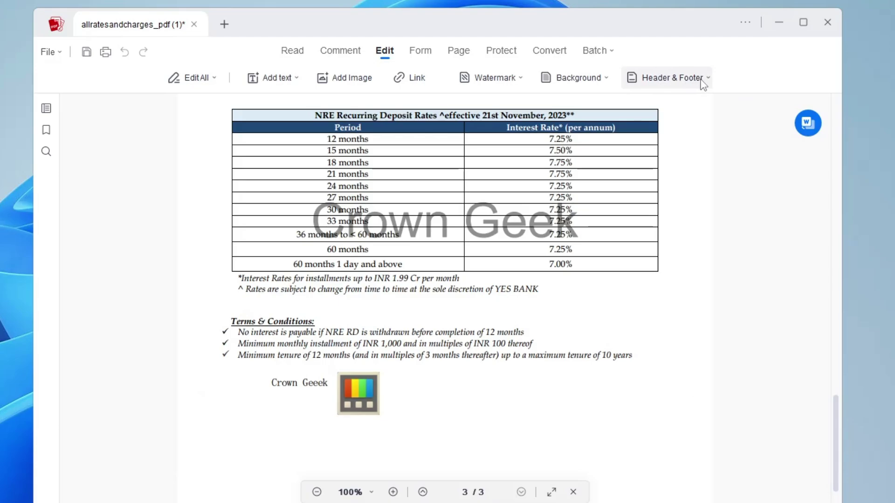
Browse the Header & Footer, Forms, Page, Protect and Convert tools, ending on the Batch list.
click(704, 81)
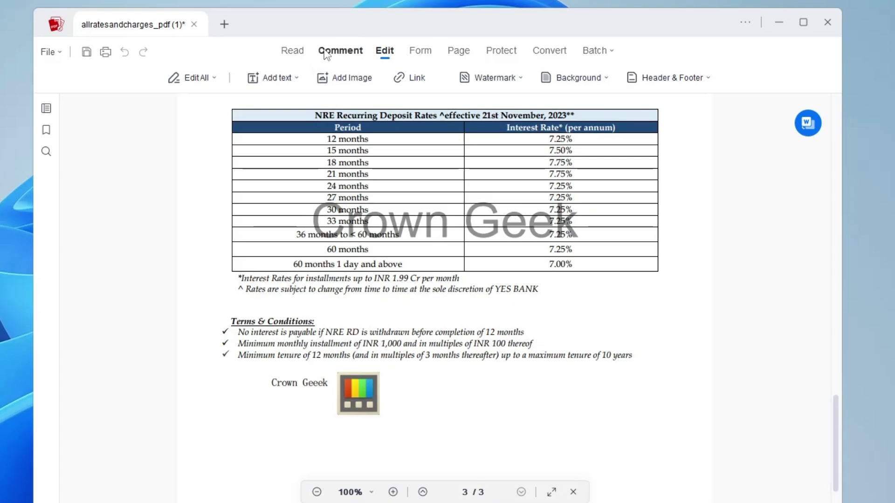
click(421, 54)
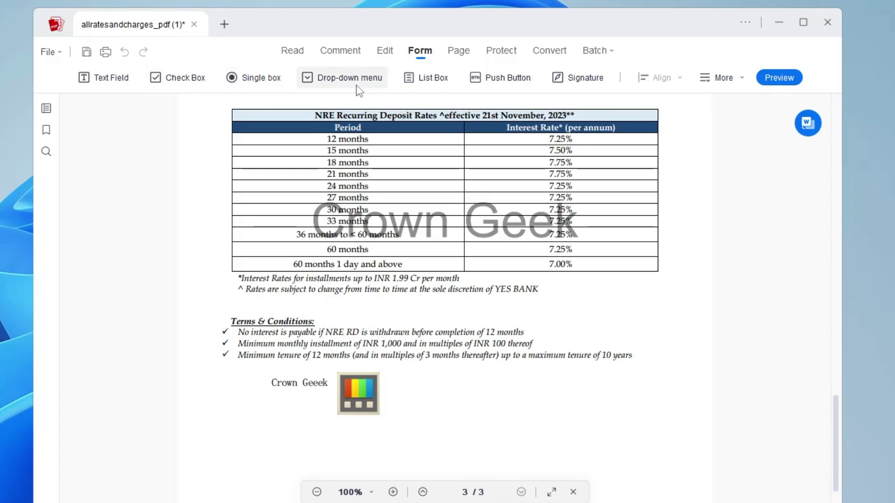
click(459, 53)
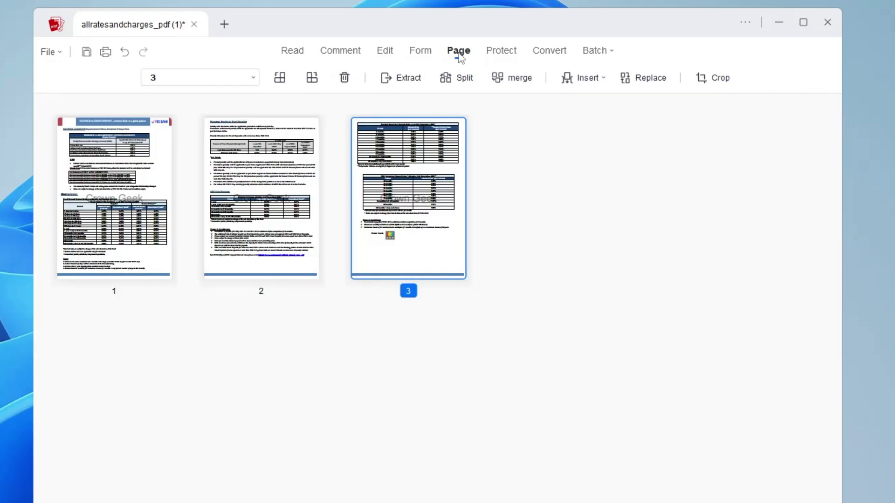
click(502, 55)
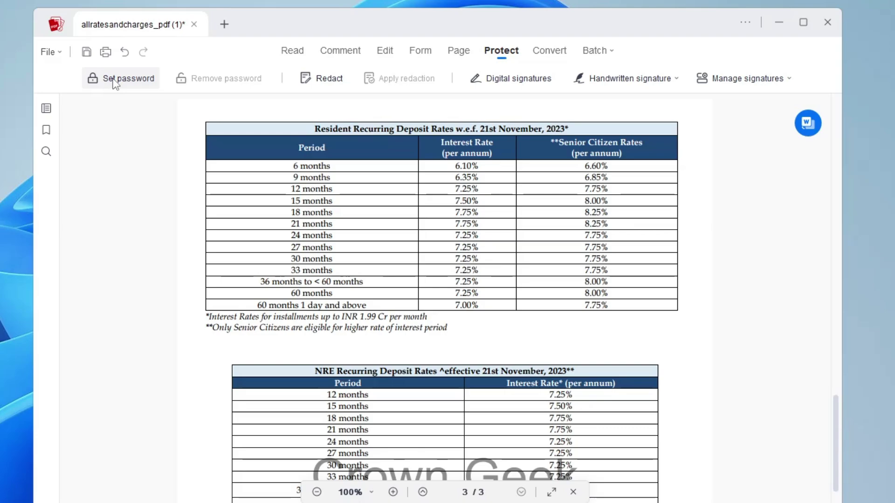
click(555, 52)
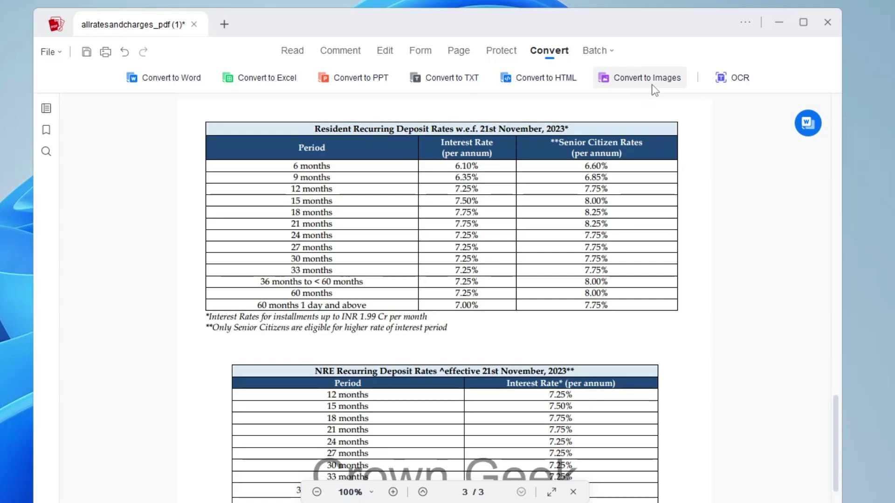
click(611, 55)
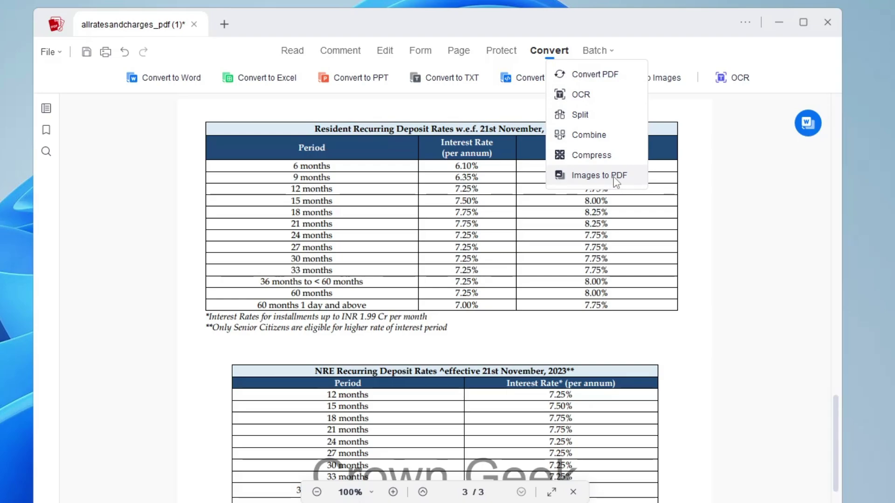
Start a batch Compress and pick allratesandcharges_pdf (1).pdf from Downloads.
click(591, 155)
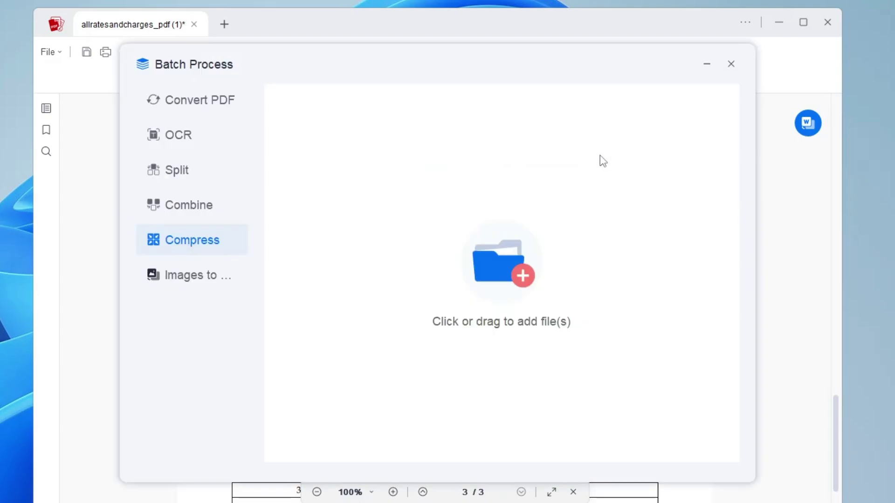
click(528, 282)
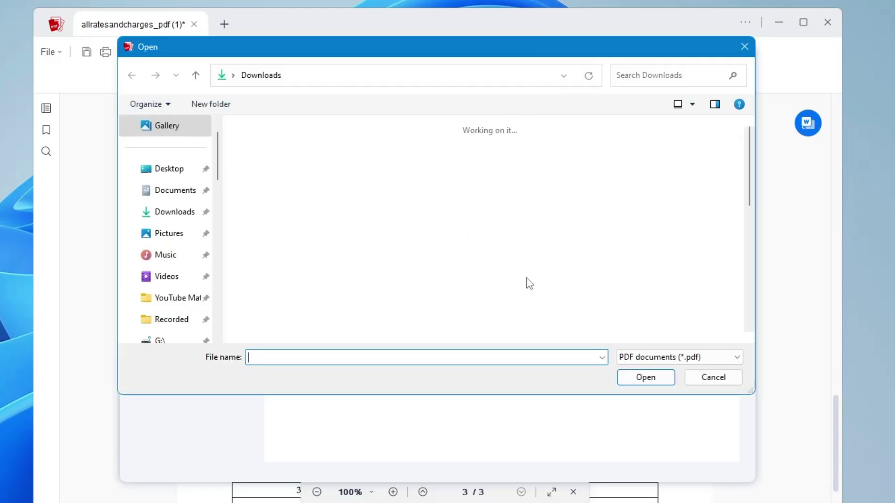
click(282, 189)
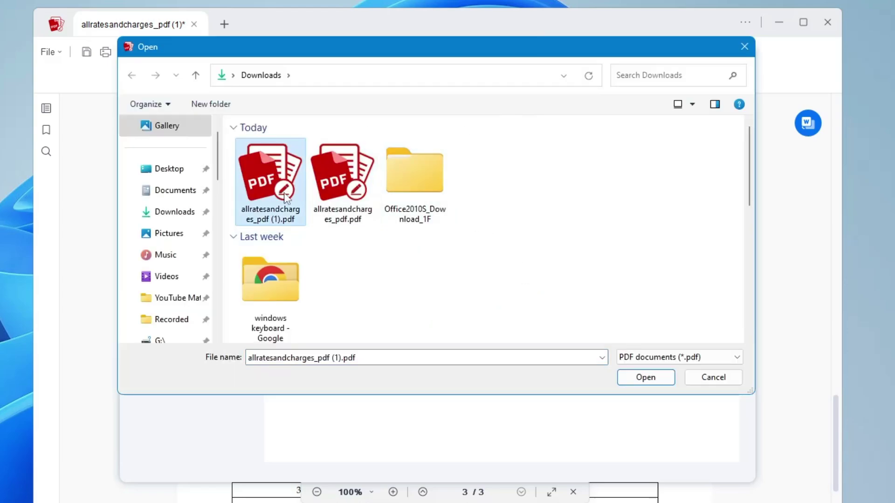
double_click(326, 185)
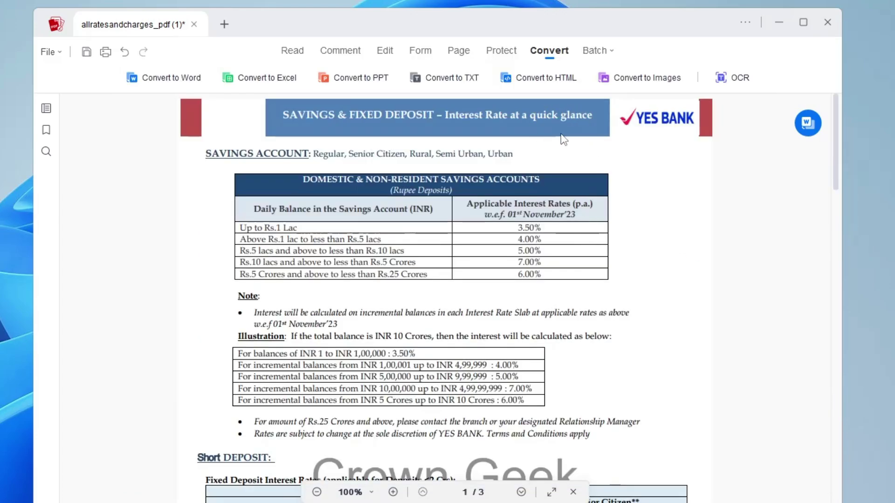
Delete the YES BANK logo from the first page's banner.
click(657, 119)
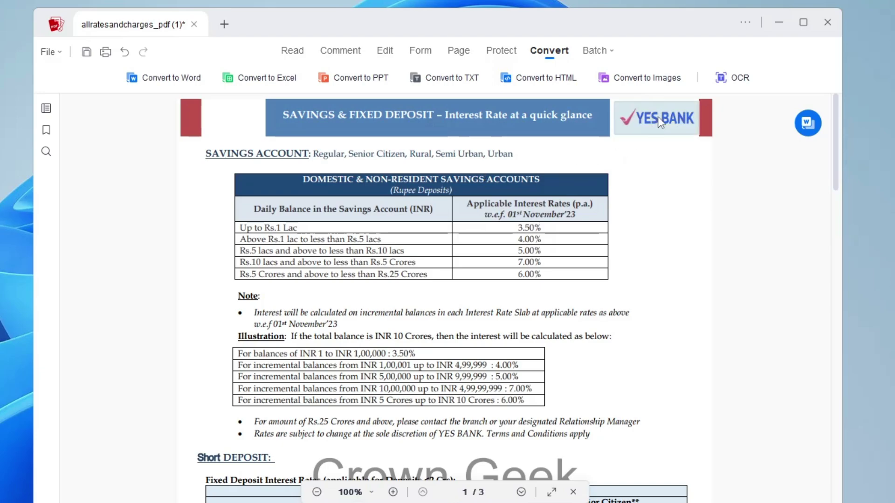
double_click(659, 119)
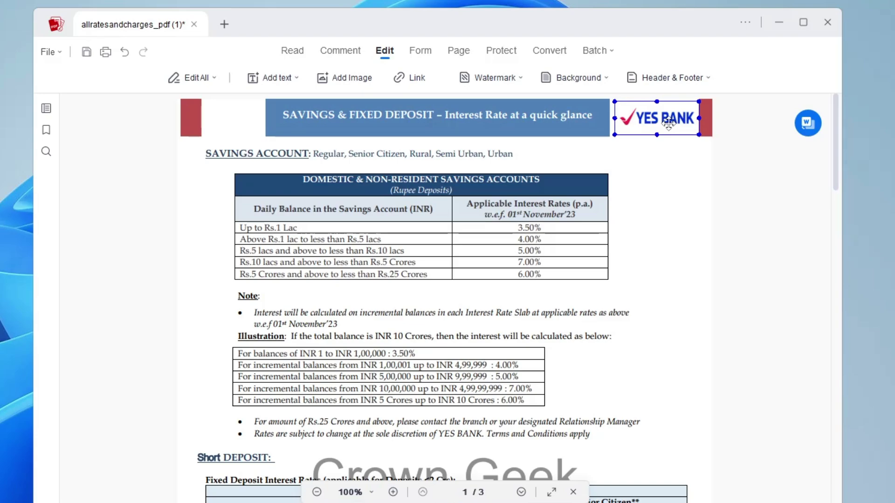
right_click(662, 125)
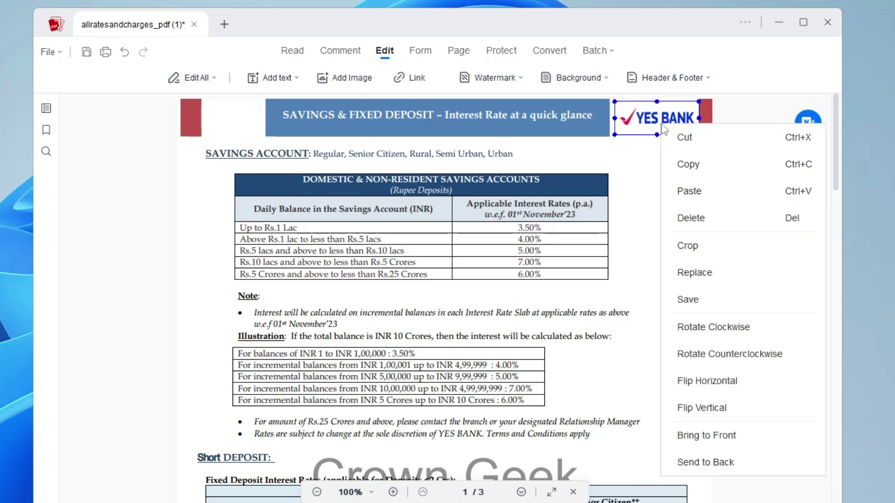
click(694, 219)
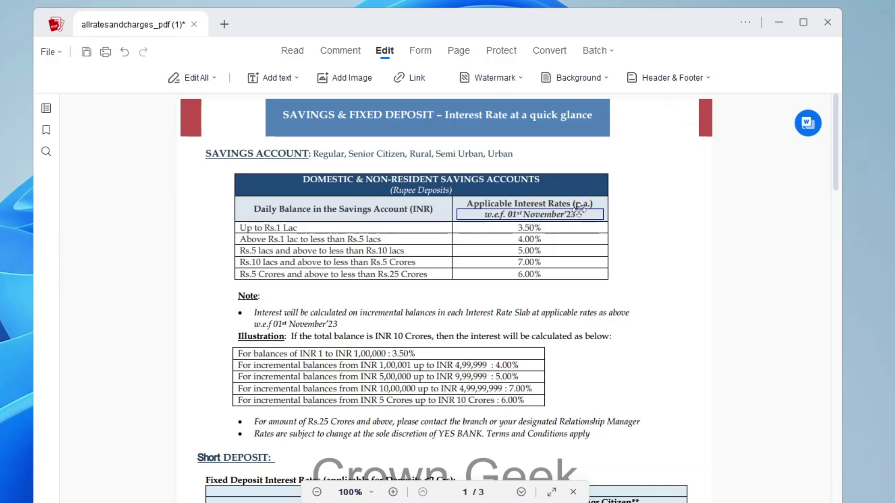
Erase the four numbered Note lines on page 2, leaving only the heading.
scroll(581, 210, down, 12)
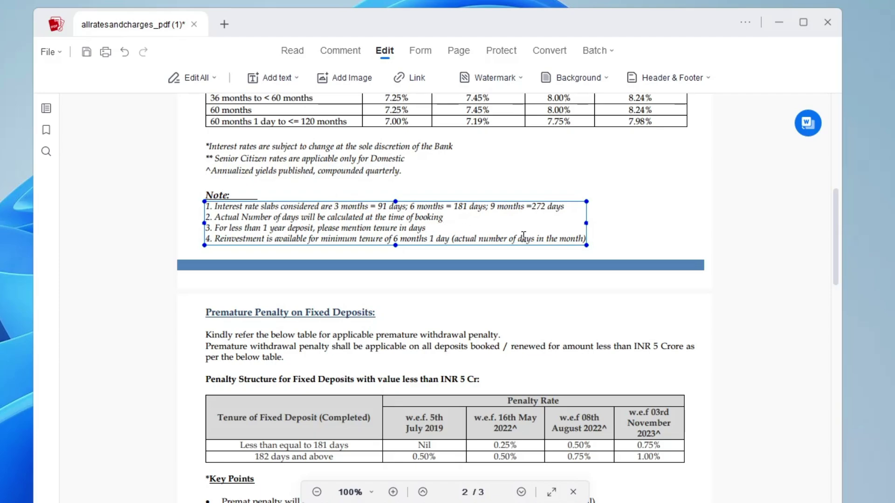
right_click(515, 226)
key(ctrl+a)
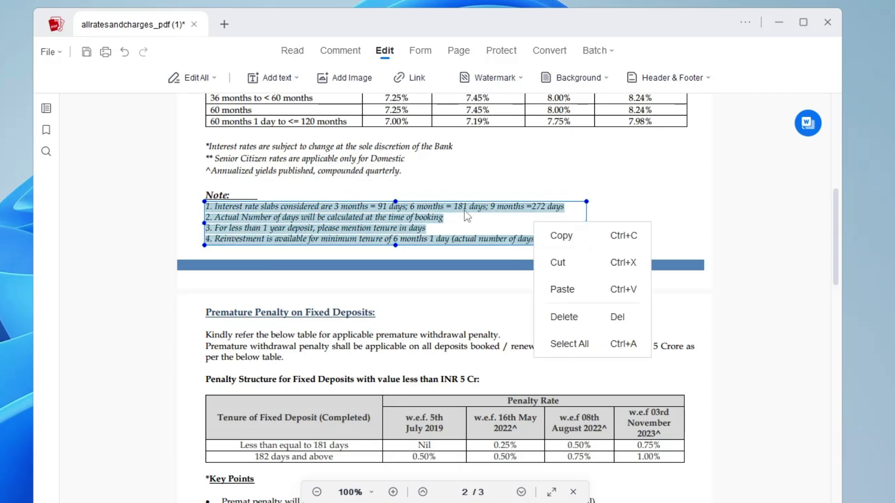
click(565, 319)
click(455, 253)
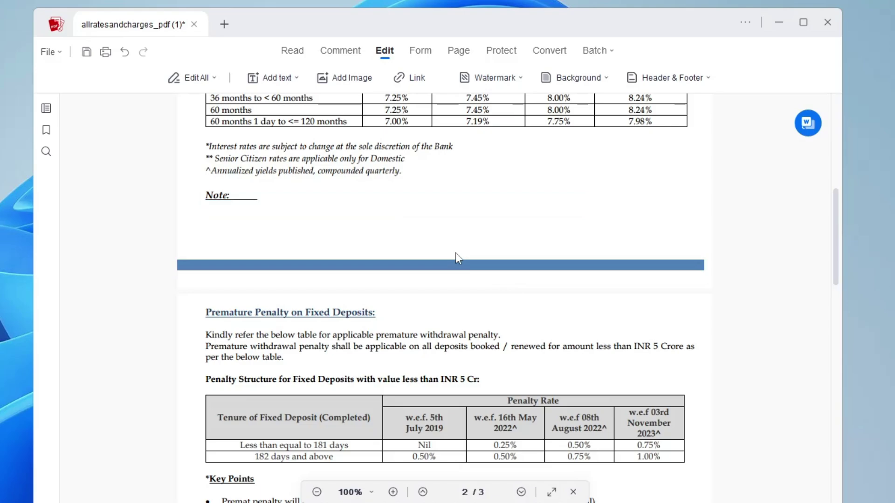
scroll(419, 242, down, 2)
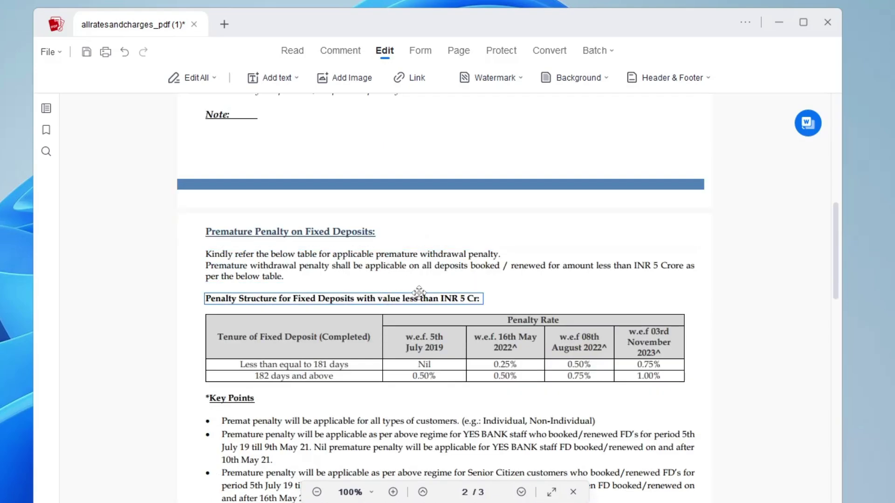
click(60, 50)
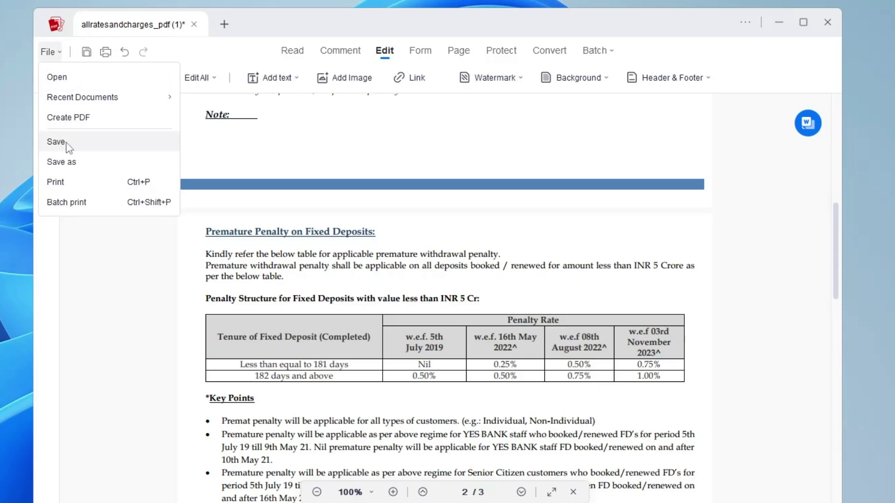
Save the document to Downloads as Aceediteddoc-Copy.pdf and reopen that copy.
click(76, 166)
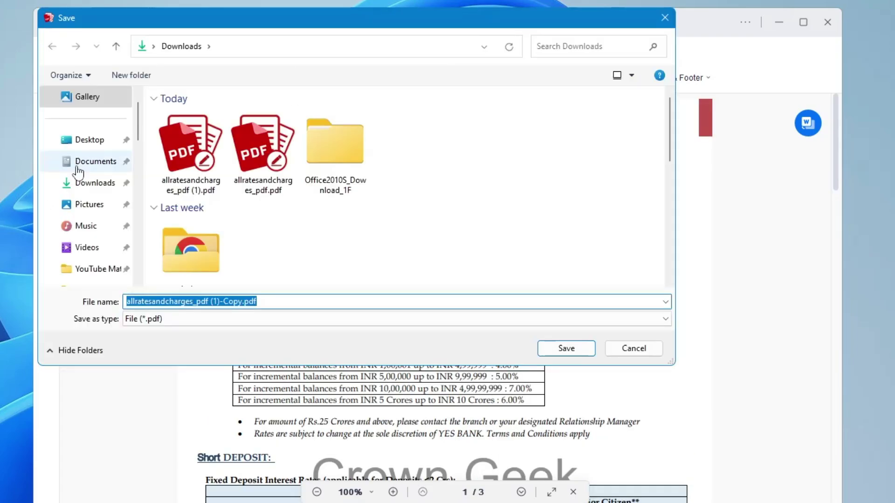
click(191, 301)
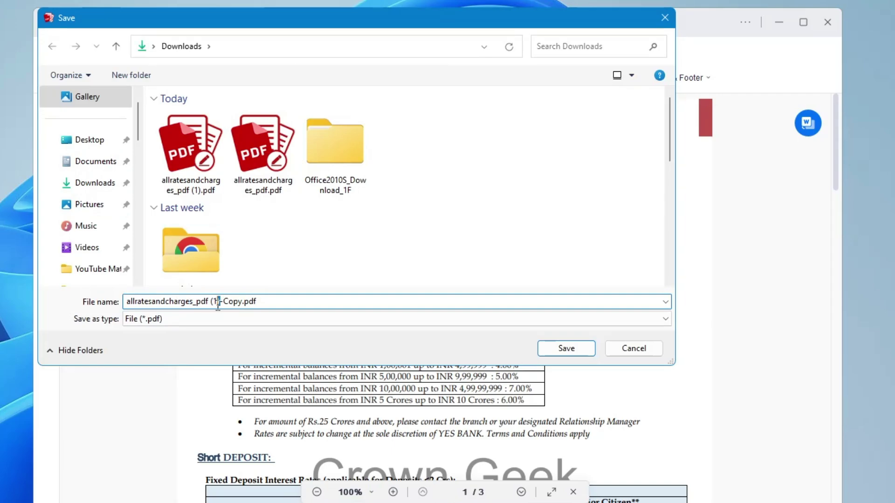
drag(220, 303, 123, 302)
text(Aceed)
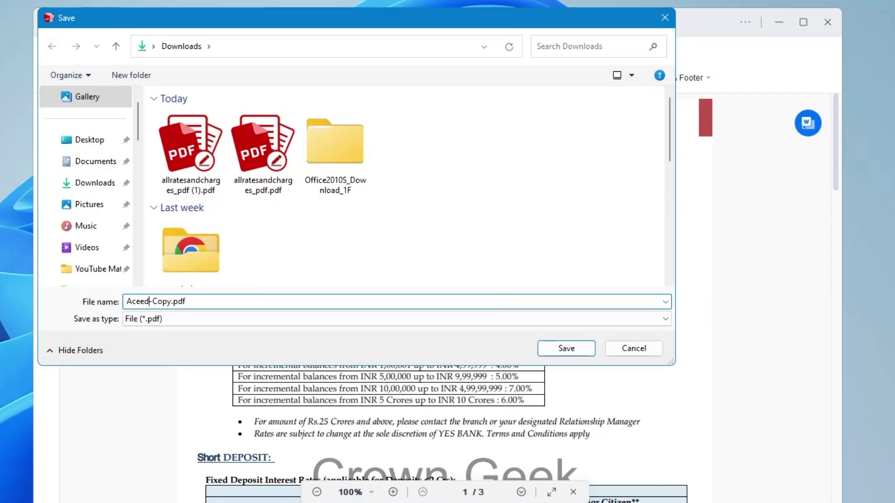
text(iteddoc)
click(97, 184)
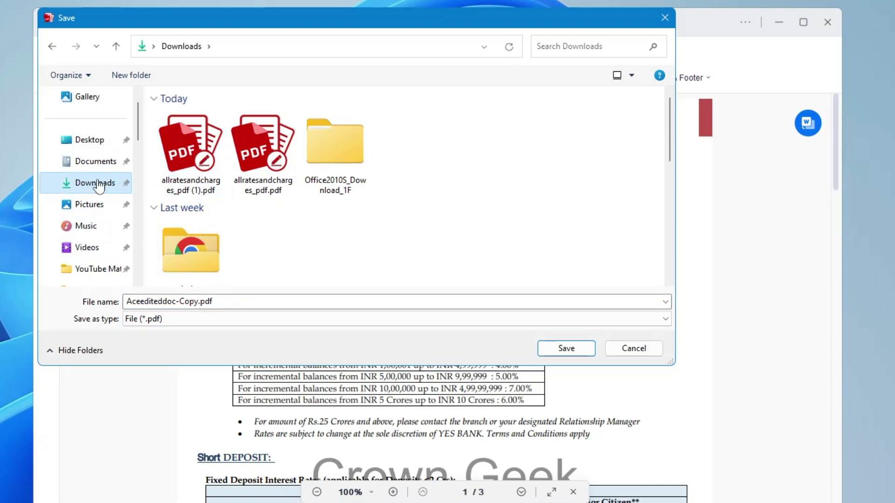
click(575, 351)
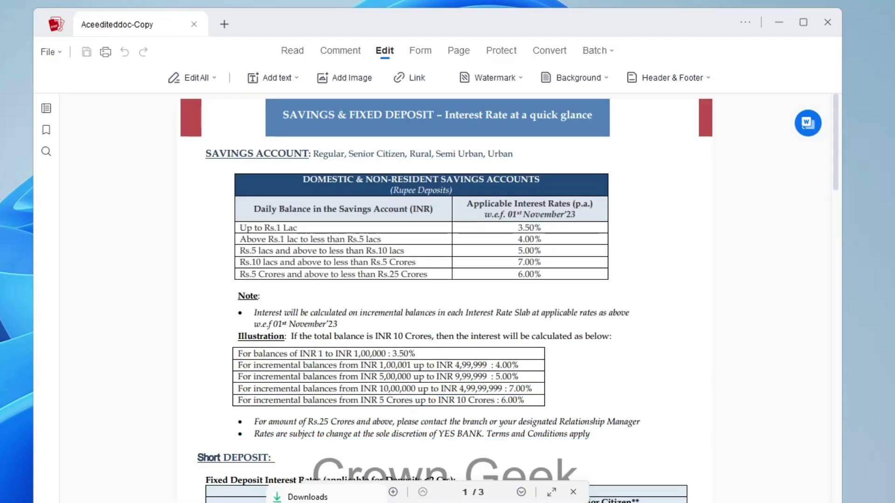
click(317, 492)
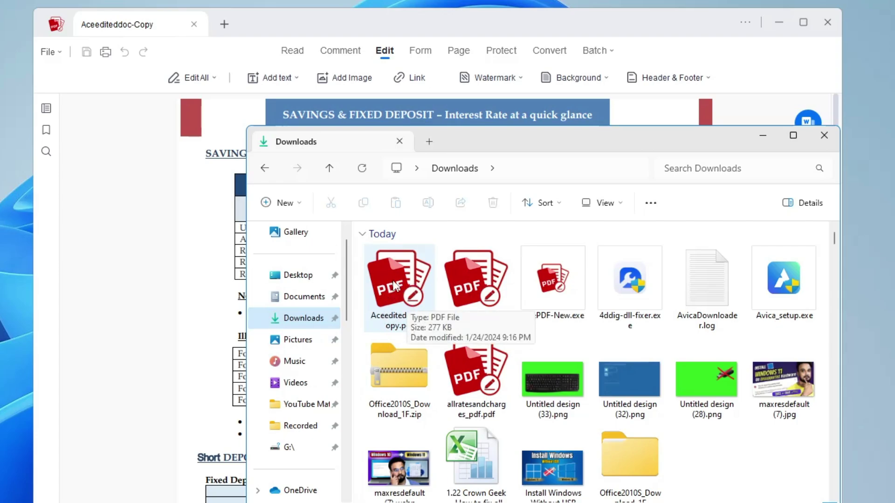
double_click(394, 296)
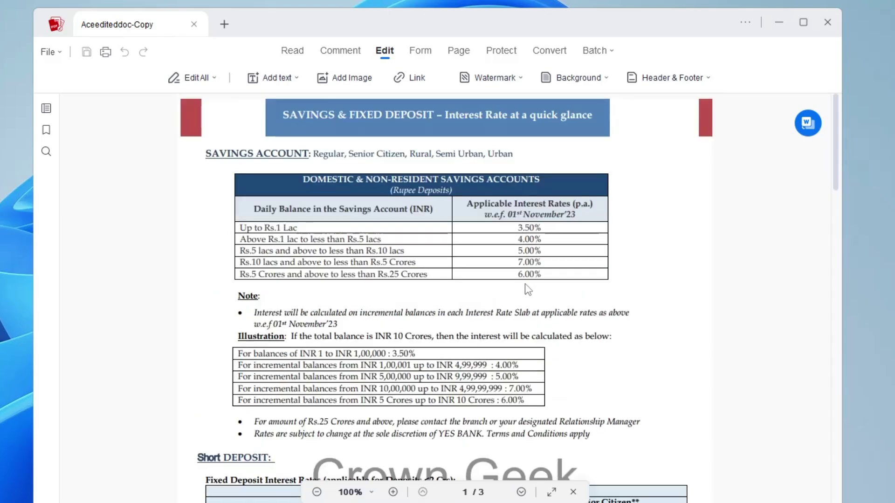
scroll(643, 177, down, 2)
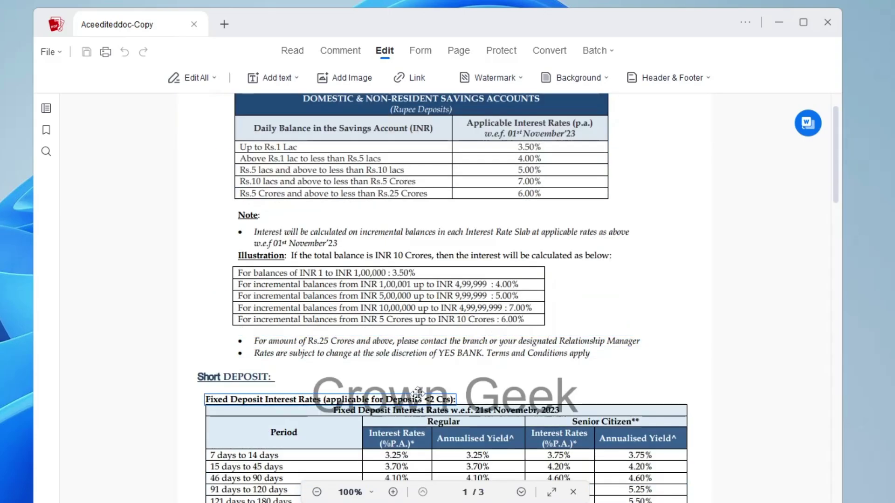
scroll(676, 240, up, 2)
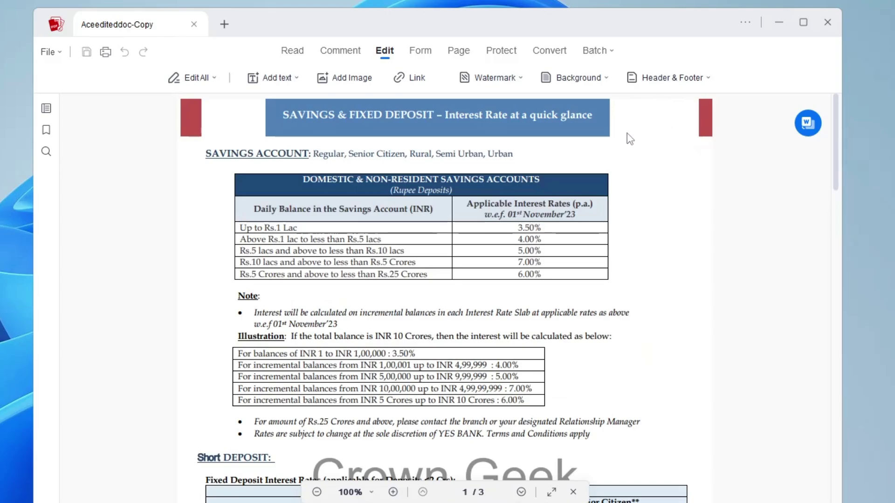
scroll(632, 136, down, 10)
scroll(441, 253, down, 3)
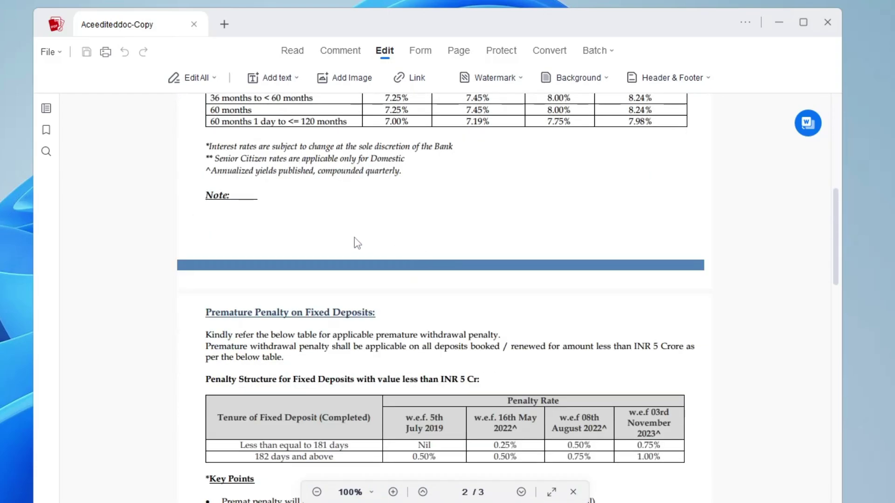
drag(216, 211, 541, 248)
scroll(430, 236, down, 2)
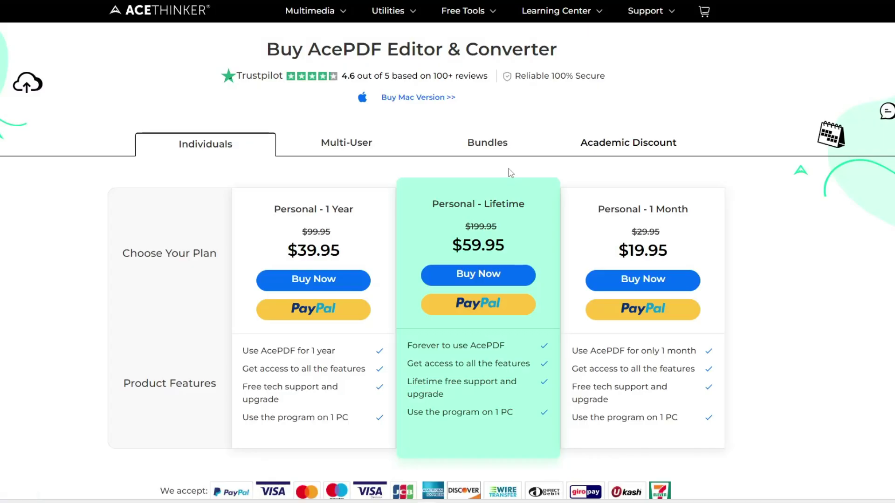
scroll(487, 167, down, 1)
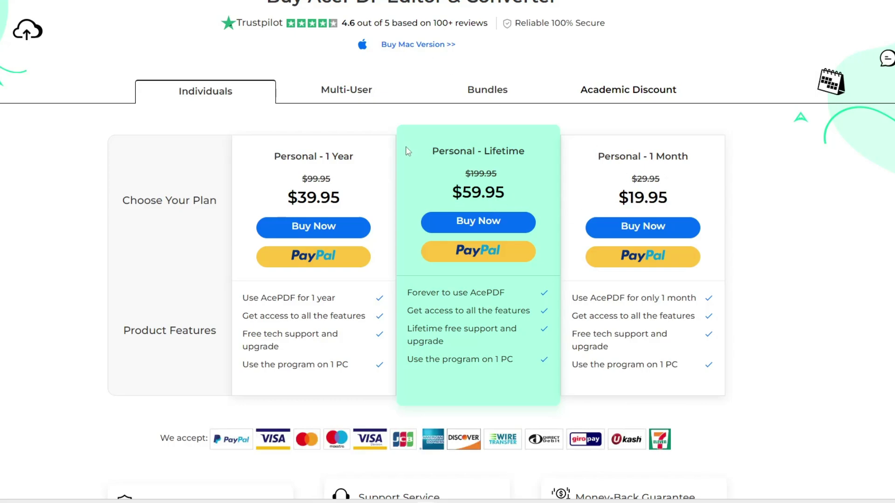
scroll(409, 152, up, 1)
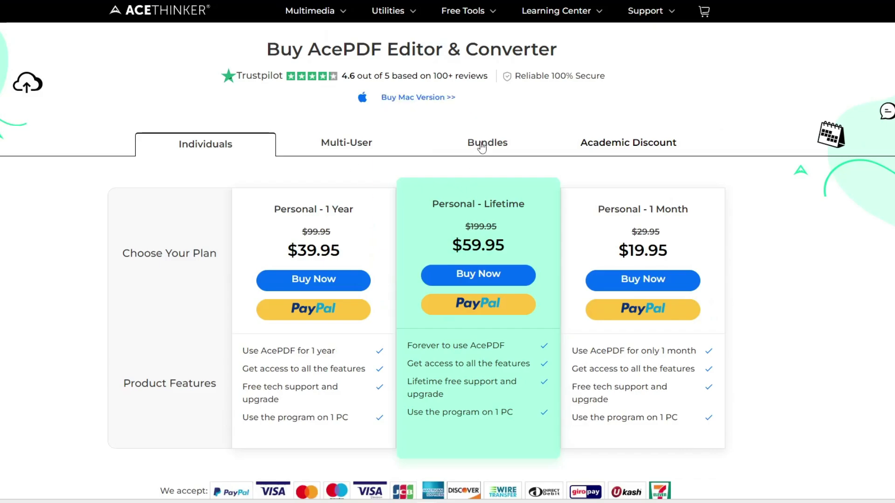